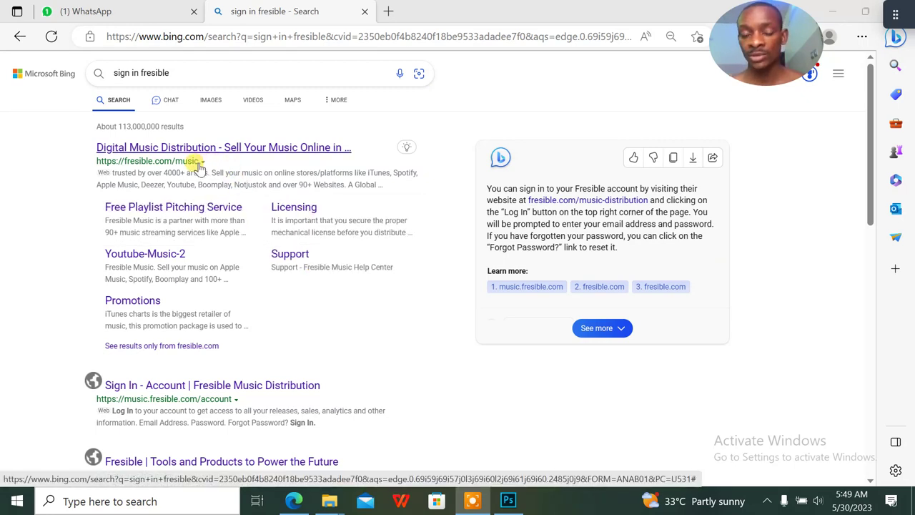
# Search the web for "sign in fresible" and open the Fresible music distribution site.
pyautogui.click(406, 38)
pyautogui.write('sign')
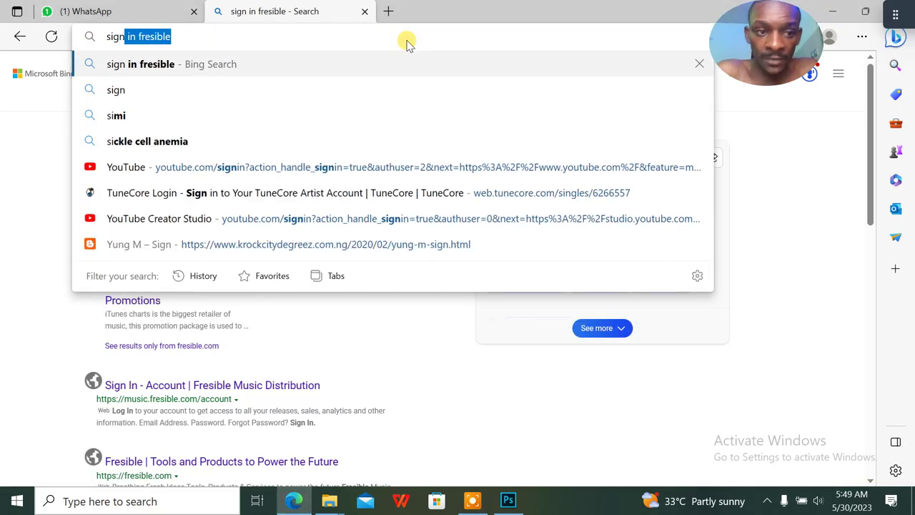
pyautogui.click(188, 63)
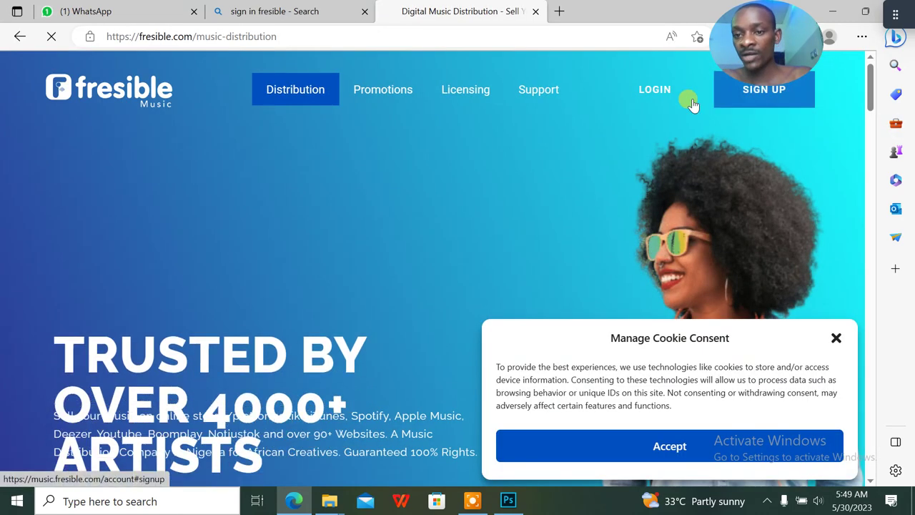
# Log in to the Fresible Music account and open the incomplete "Ama ball" release for editing.
pyautogui.click(653, 90)
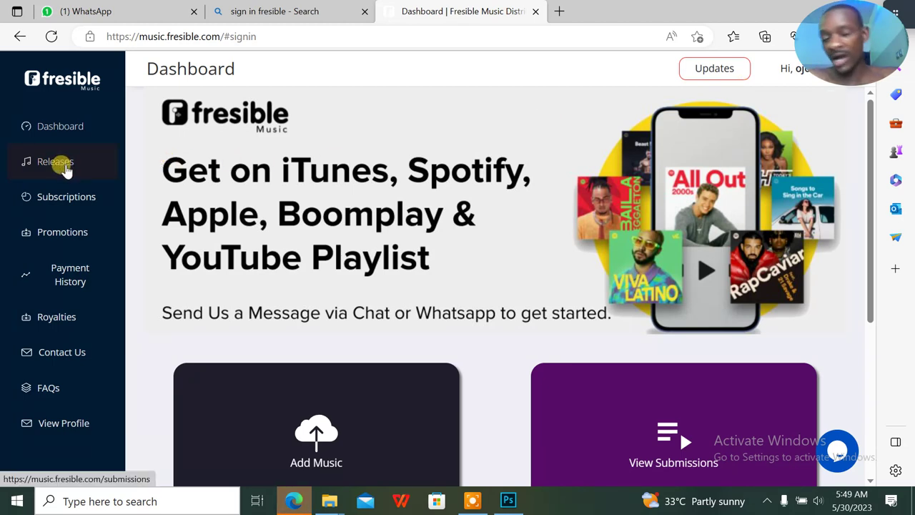
pyautogui.click(64, 164)
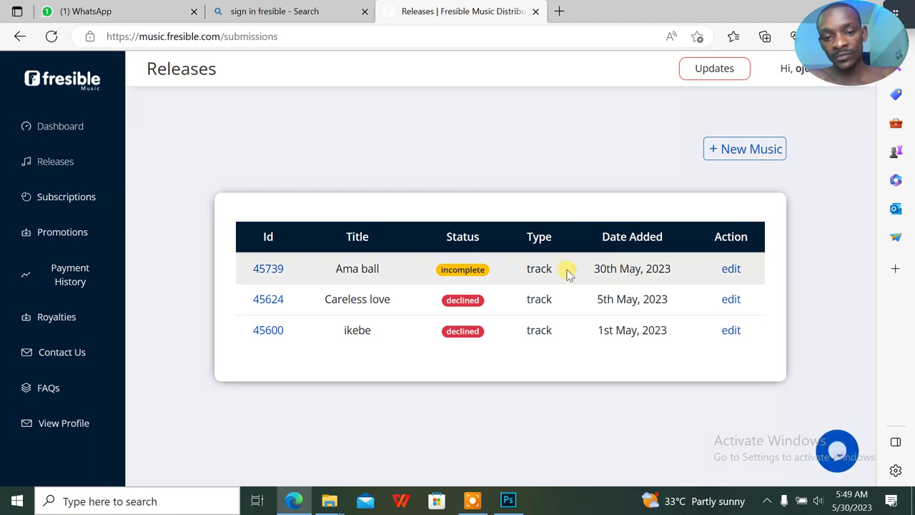
pyautogui.click(731, 270)
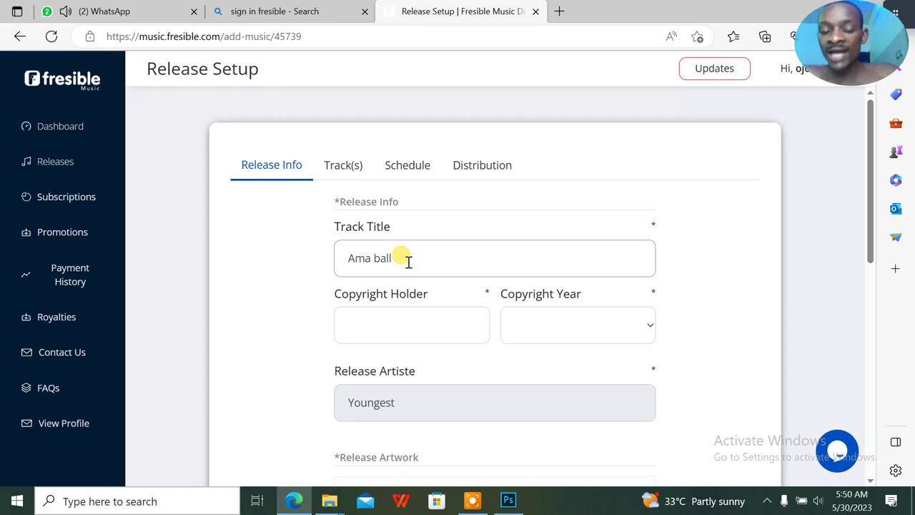
# Enter the artist's name as the release's copyright holder and set the copyright year to 2023.
pyautogui.click(411, 325)
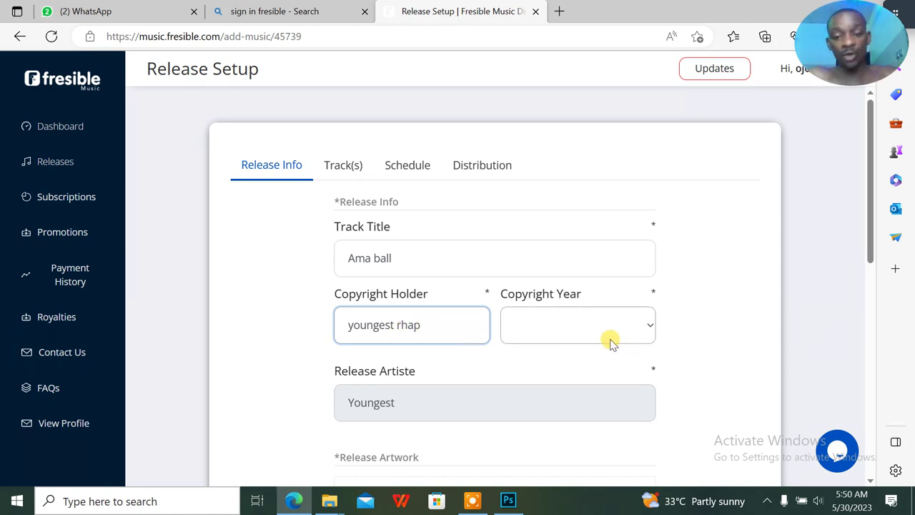
pyautogui.click(554, 323)
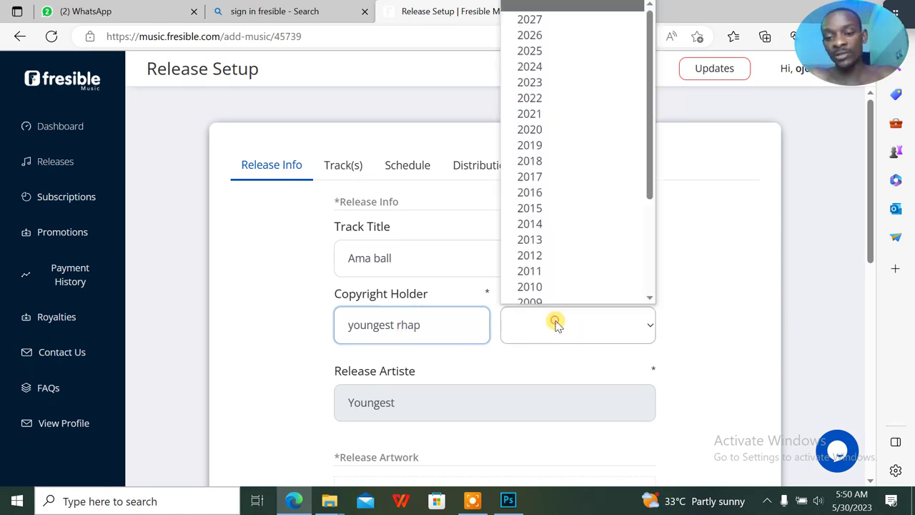
pyautogui.click(534, 82)
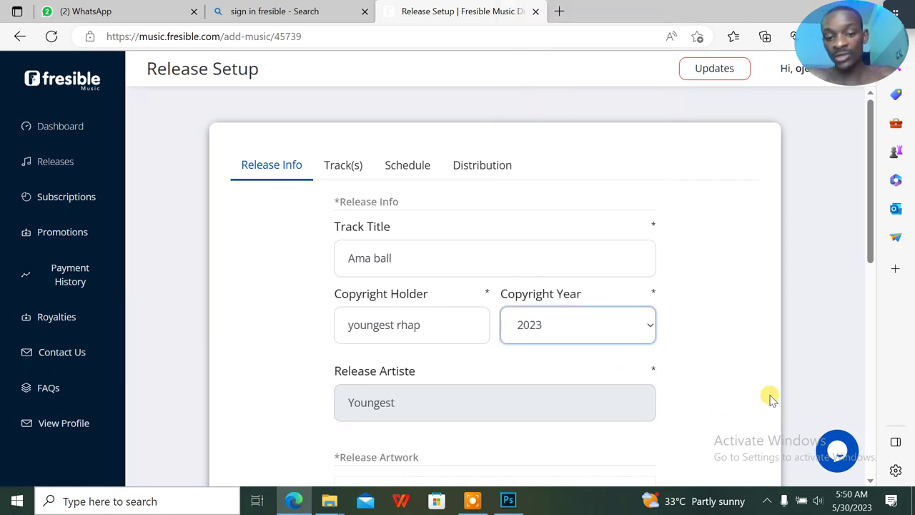
# Upload the image amaball-4500 from the Desktop folder as the release artwork.
pyautogui.moveTo(876, 257); pyautogui.dragTo(873, 357)
pyautogui.click(402, 284)
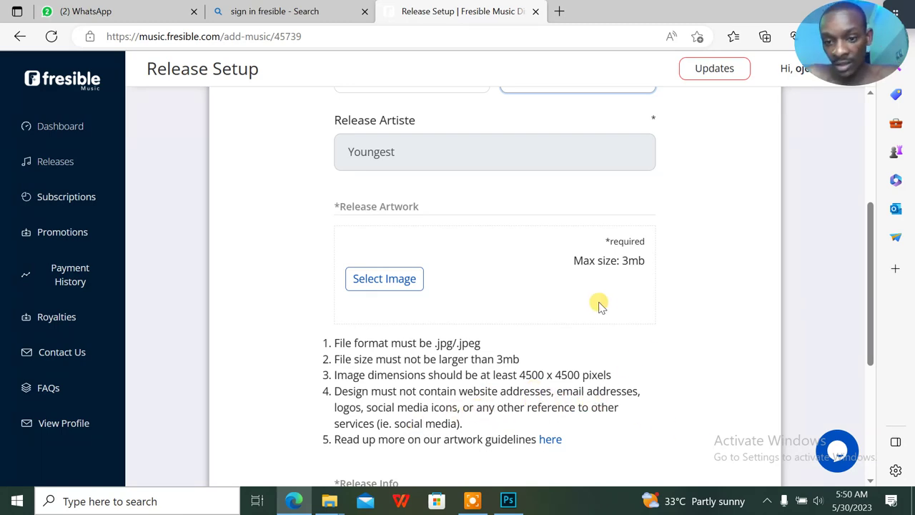
pyautogui.click(389, 280)
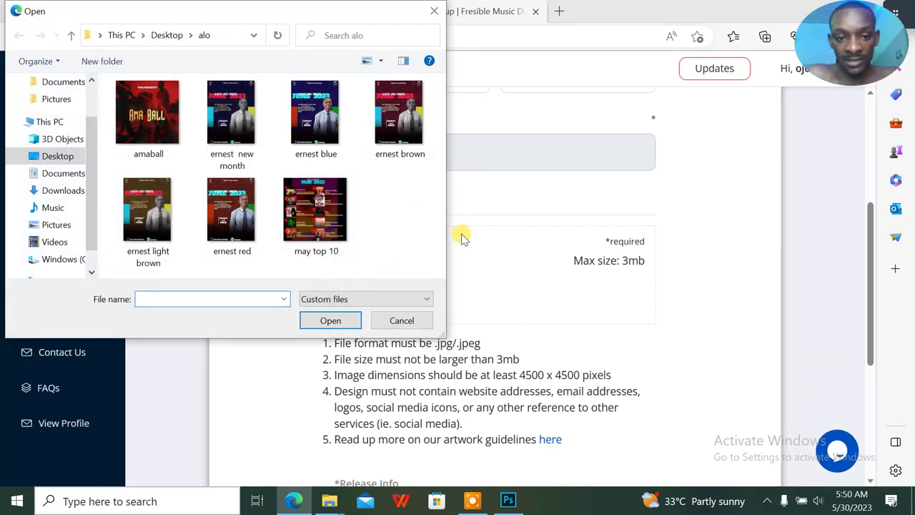
pyautogui.click(61, 158)
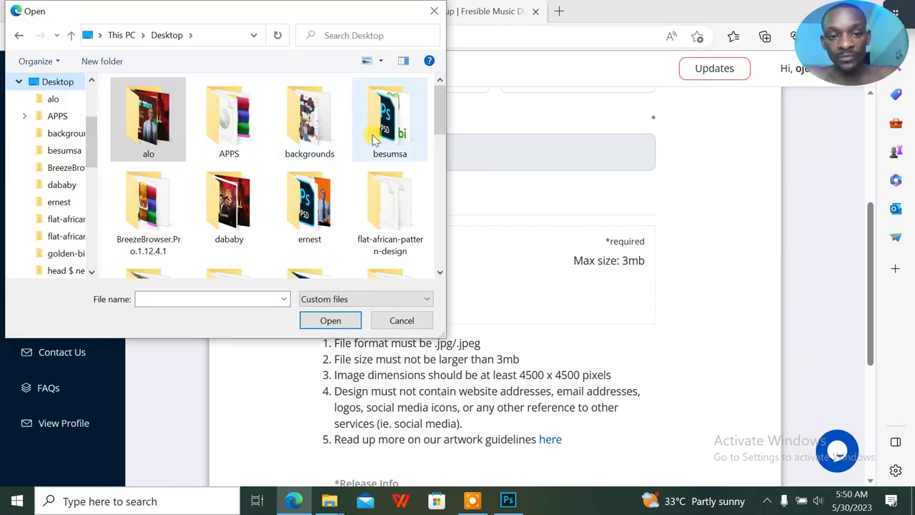
pyautogui.moveTo(439, 126); pyautogui.dragTo(458, 253)
pyautogui.click(194, 134)
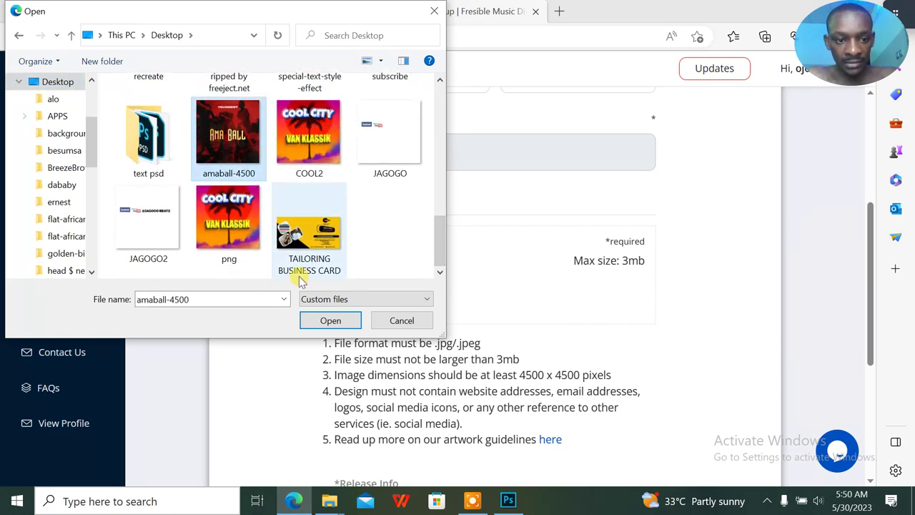
pyautogui.click(331, 319)
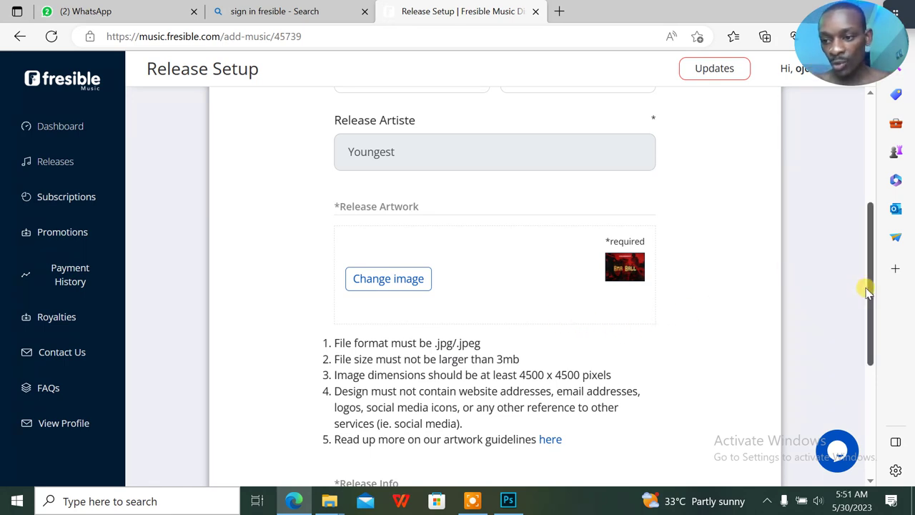
# Set the primary genre to Alternative and the secondary genre to Big Band, and try to submit the release.
pyautogui.moveTo(869, 289); pyautogui.dragTo(886, 384)
pyautogui.click(433, 304)
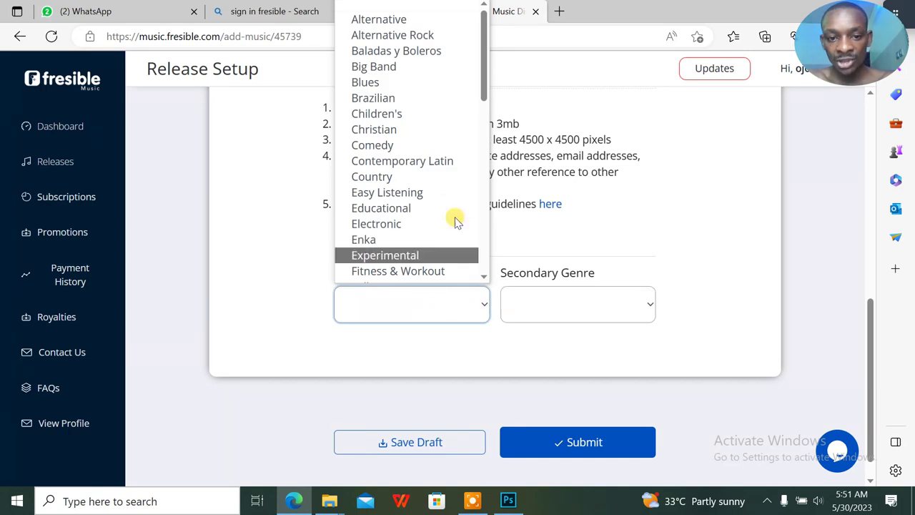
pyautogui.click(397, 20)
pyautogui.click(557, 306)
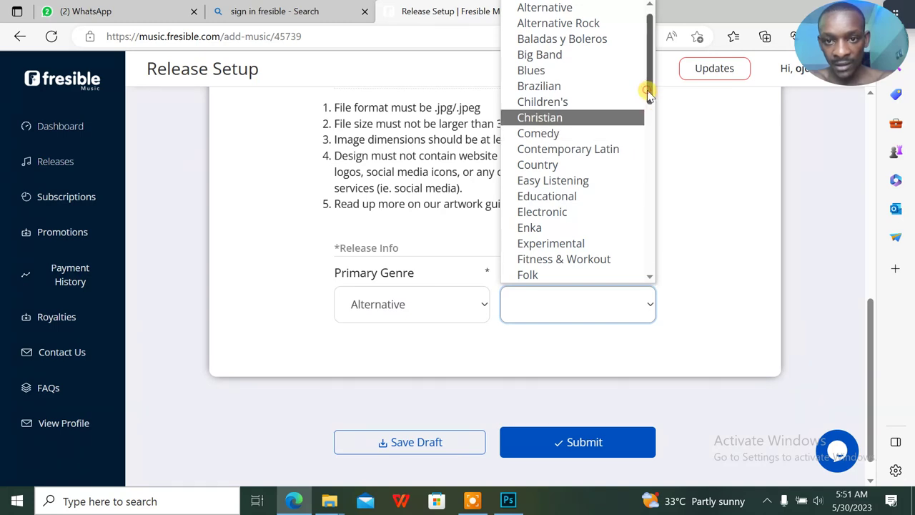
pyautogui.click(590, 55)
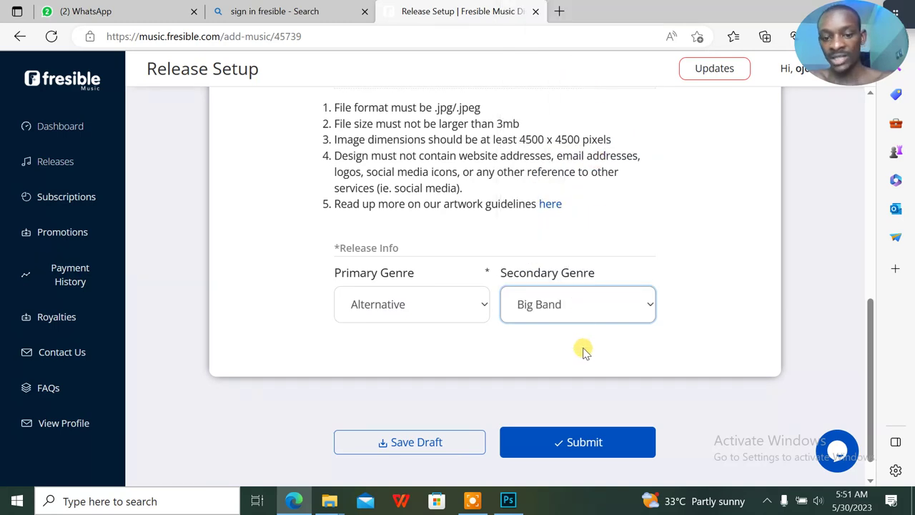
pyautogui.click(585, 442)
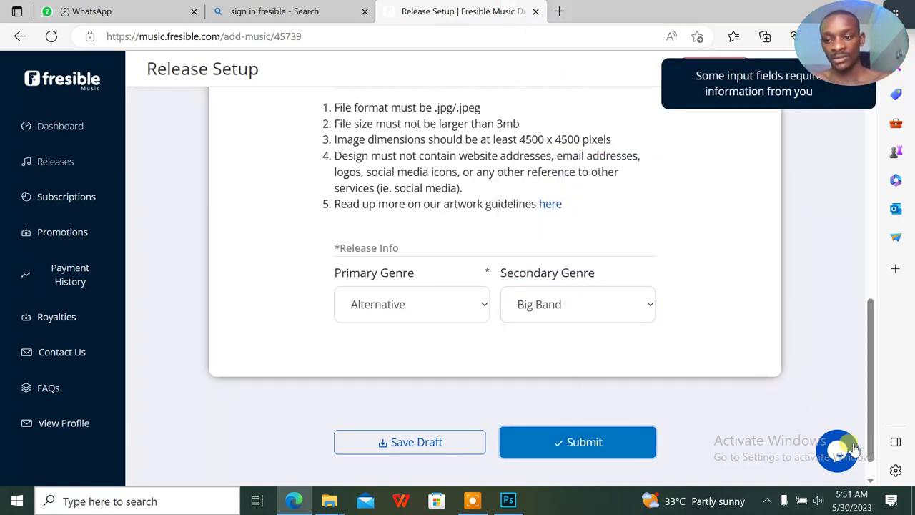
# Open the release's track details, and switch to WhatsApp to download Ama Ball.mp3 from the artist's chat.
pyautogui.moveTo(867, 421); pyautogui.dragTo(835, 175)
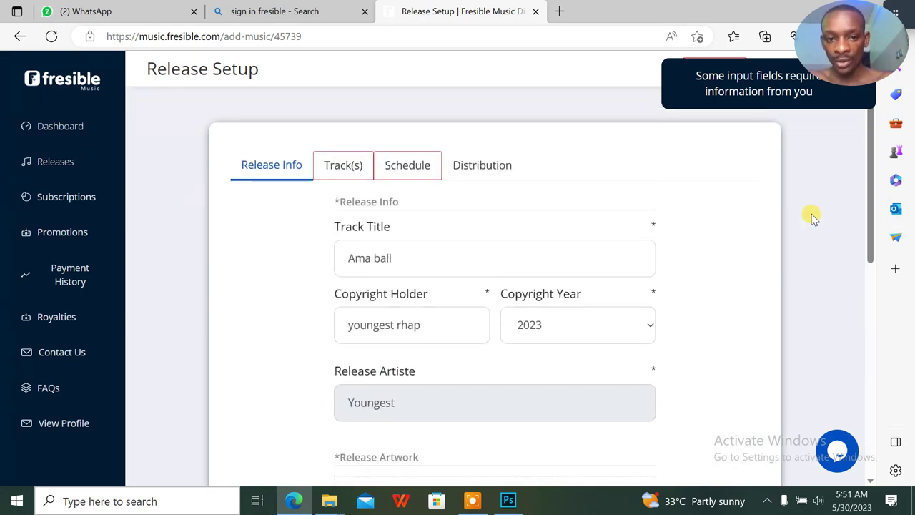
pyautogui.click(331, 165)
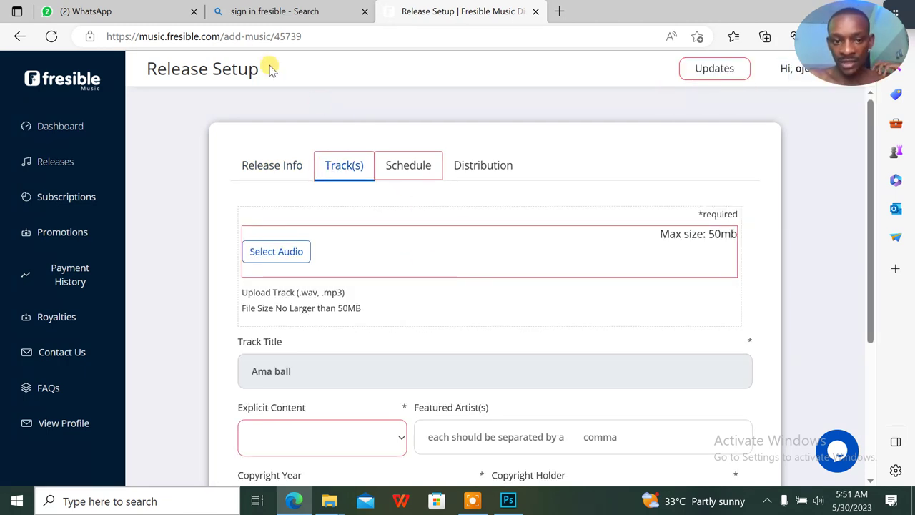
pyautogui.click(153, 10)
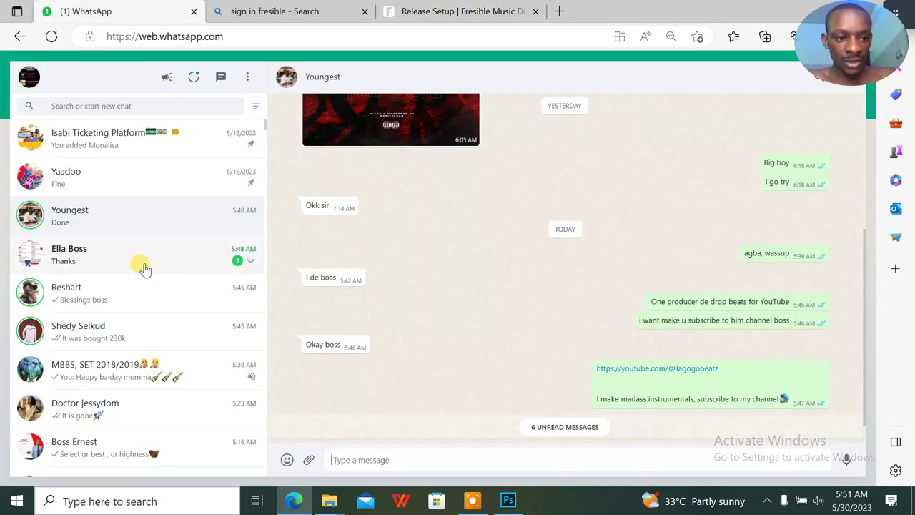
pyautogui.click(153, 230)
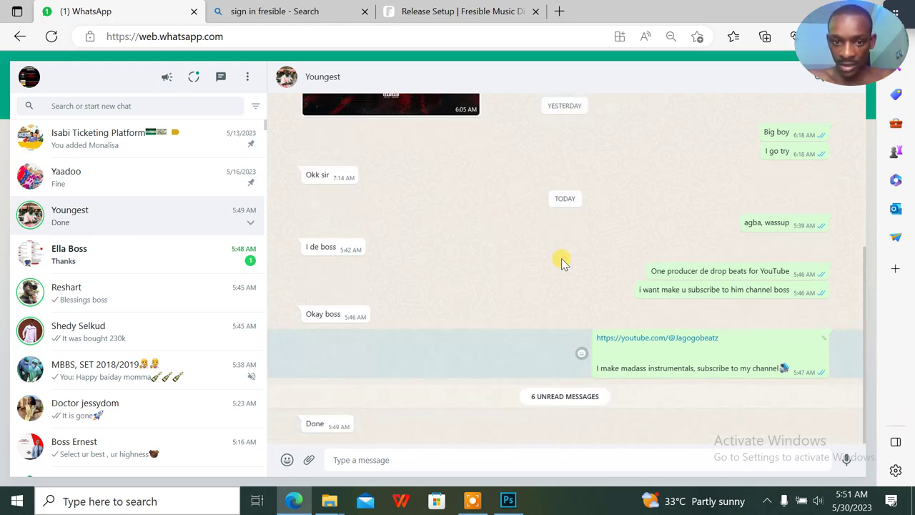
pyautogui.scroll(5, 561, 258)
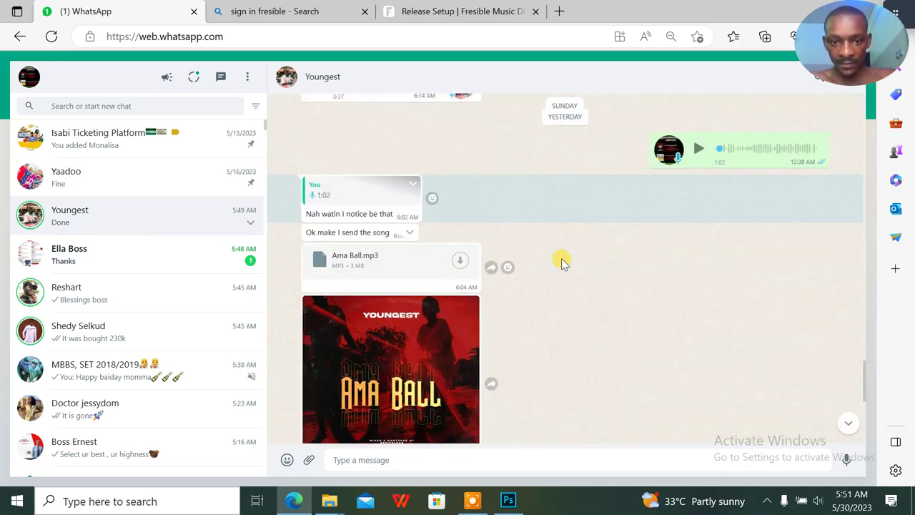
pyautogui.click(464, 259)
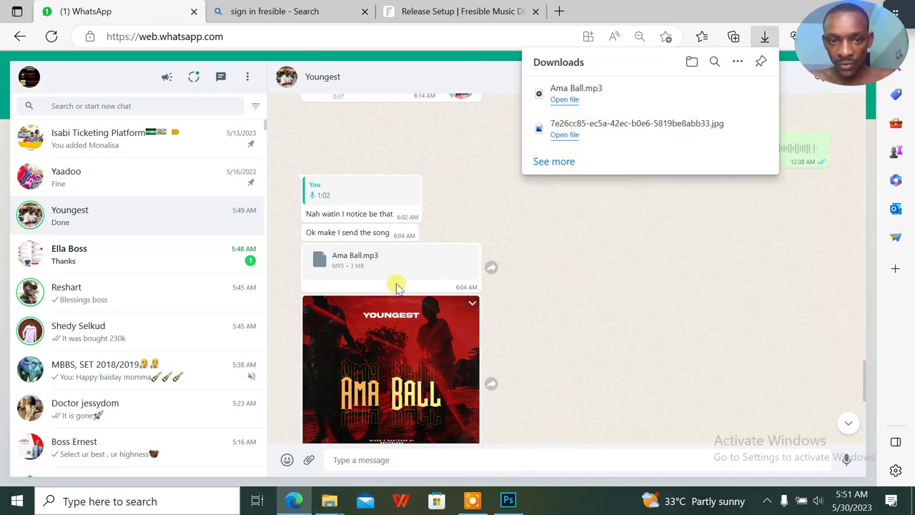
# Switch back to the Fresible release setup and upload Ama Ball from the Downloads folder as the track's audio.
pyautogui.click(392, 11)
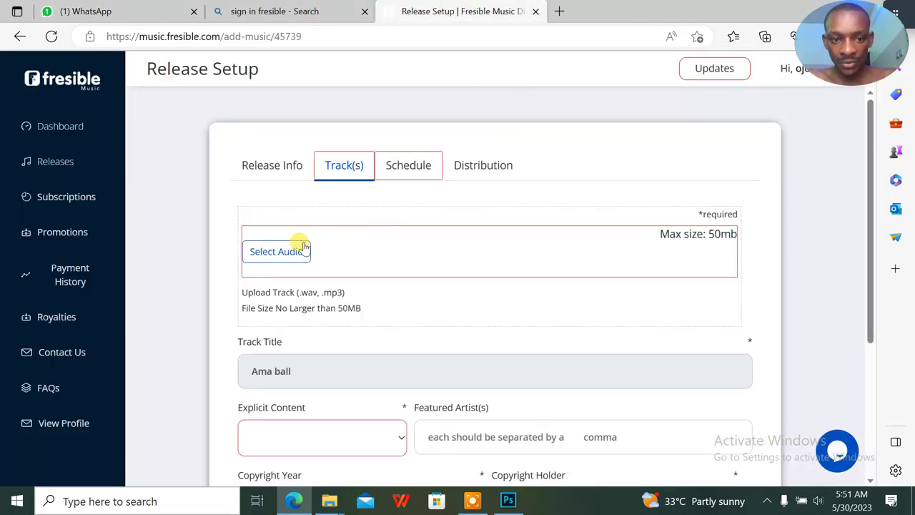
pyautogui.click(271, 252)
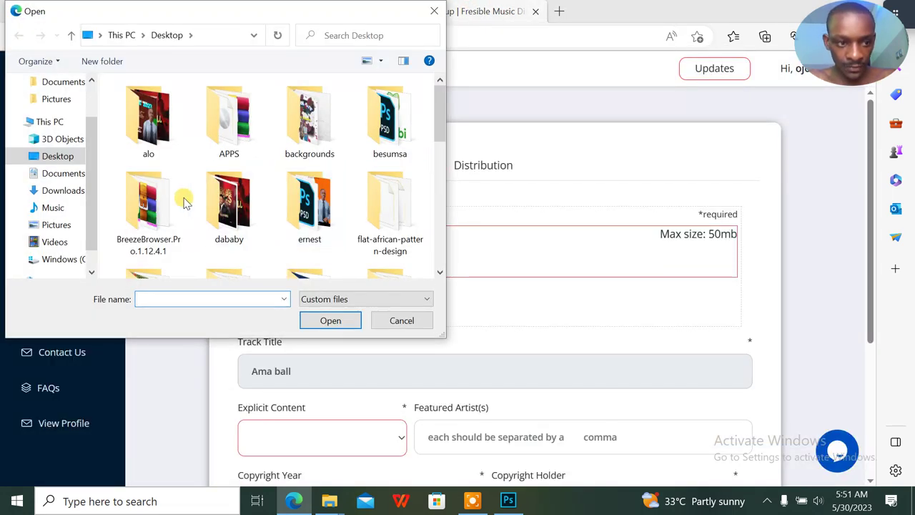
pyautogui.click(74, 190)
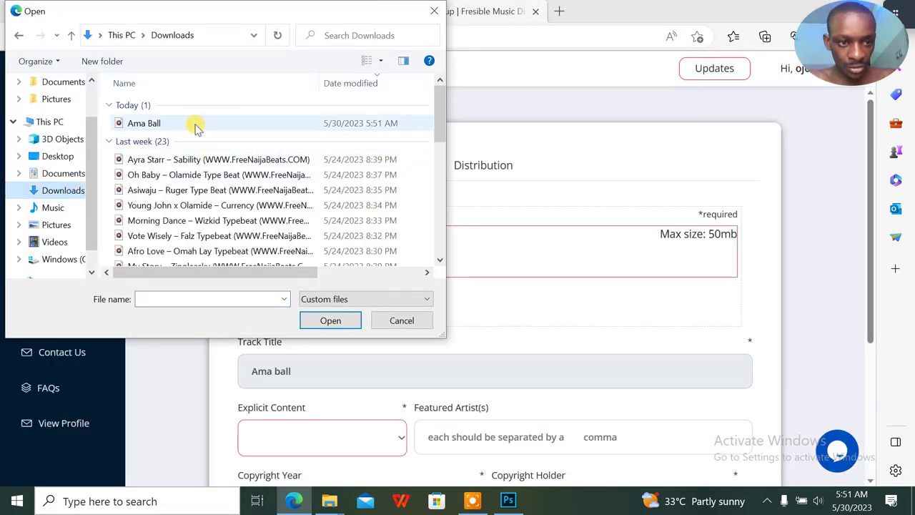
pyautogui.click(191, 123)
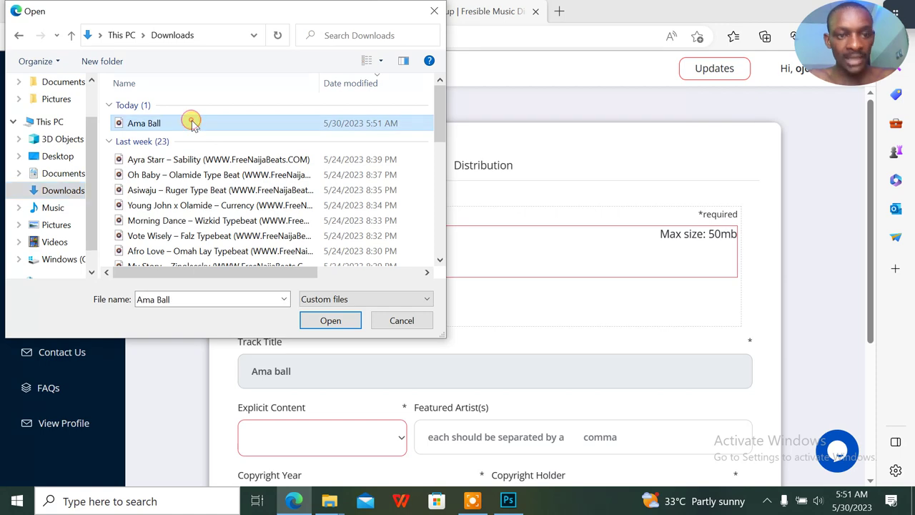
pyautogui.click(331, 320)
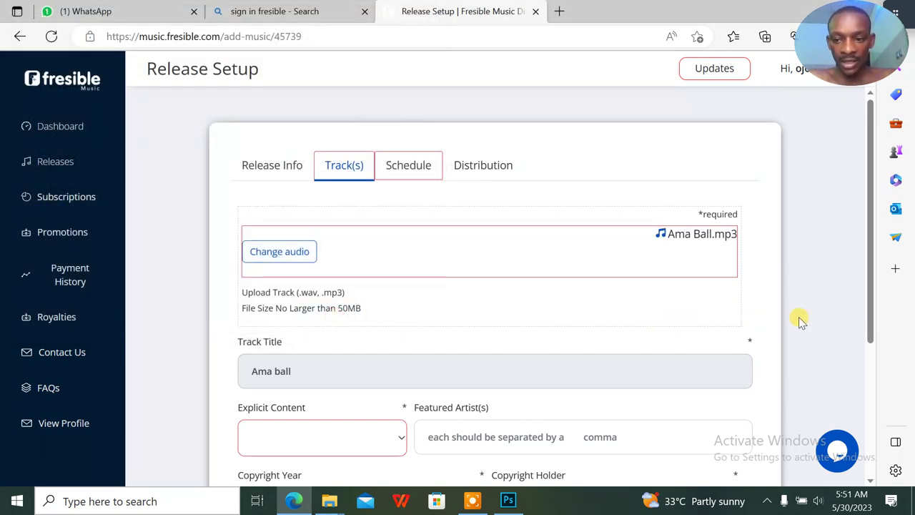
# Set the track's explicit content to Yes and copyright year to 2023, and enter the artist's name as copyright holder.
pyautogui.scroll(-3, 750, 304)
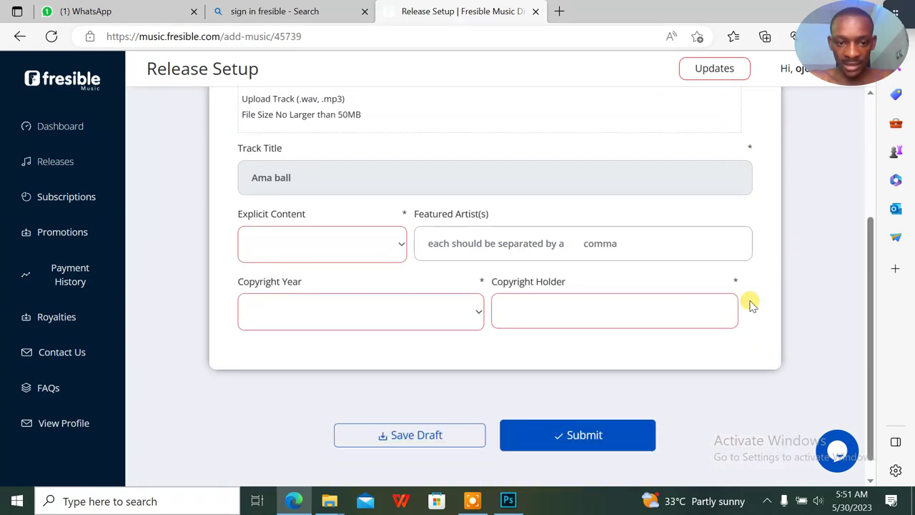
pyautogui.scroll(1, 563, 194)
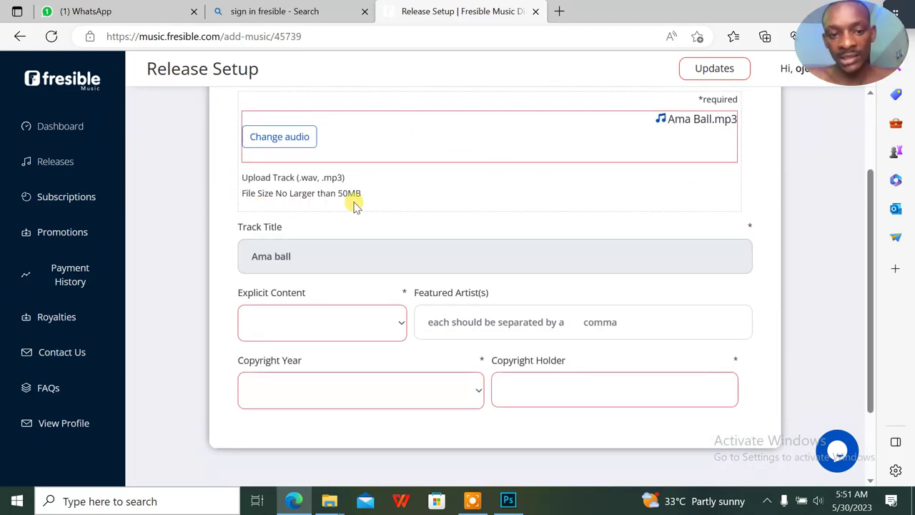
pyautogui.click(343, 323)
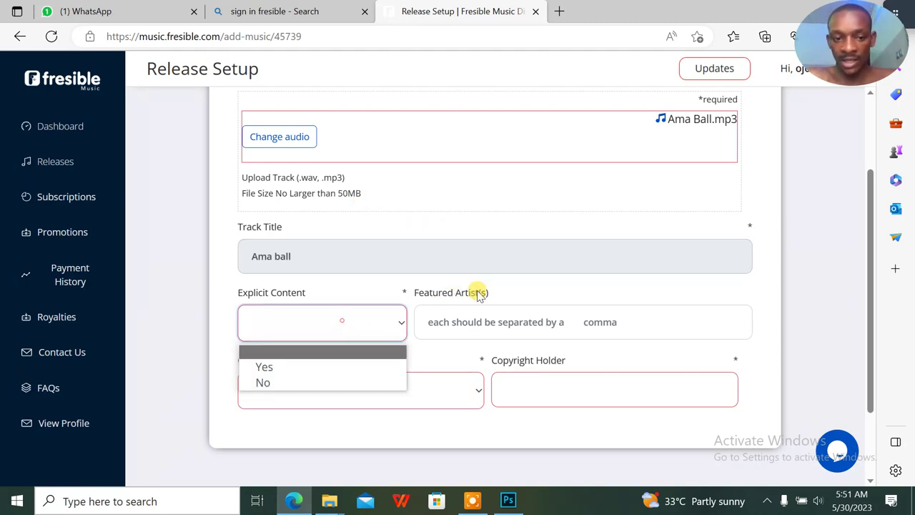
pyautogui.click(292, 368)
pyautogui.click(378, 391)
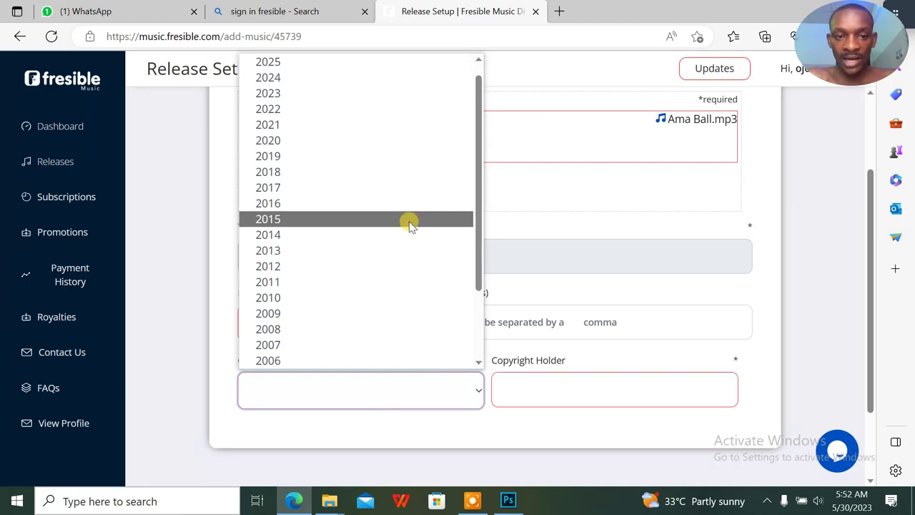
pyautogui.click(317, 93)
pyautogui.click(578, 390)
pyautogui.write('youngest rhap')
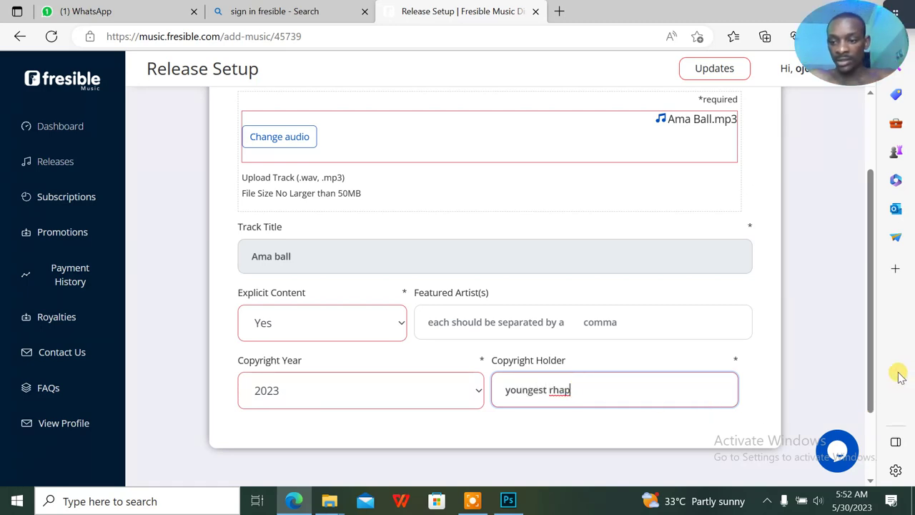
# Open the release's schedule and set the release date to 2023-06-13.
pyautogui.moveTo(868, 355); pyautogui.dragTo(854, 226)
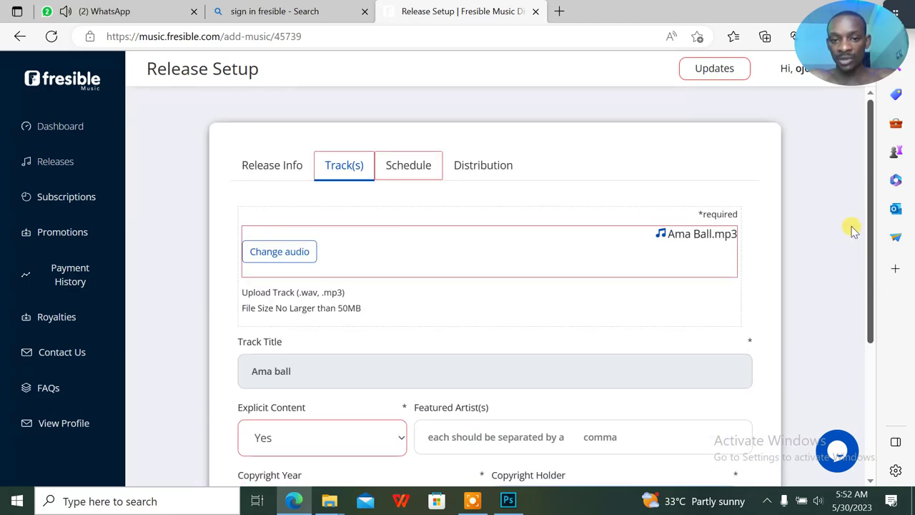
pyautogui.click(398, 163)
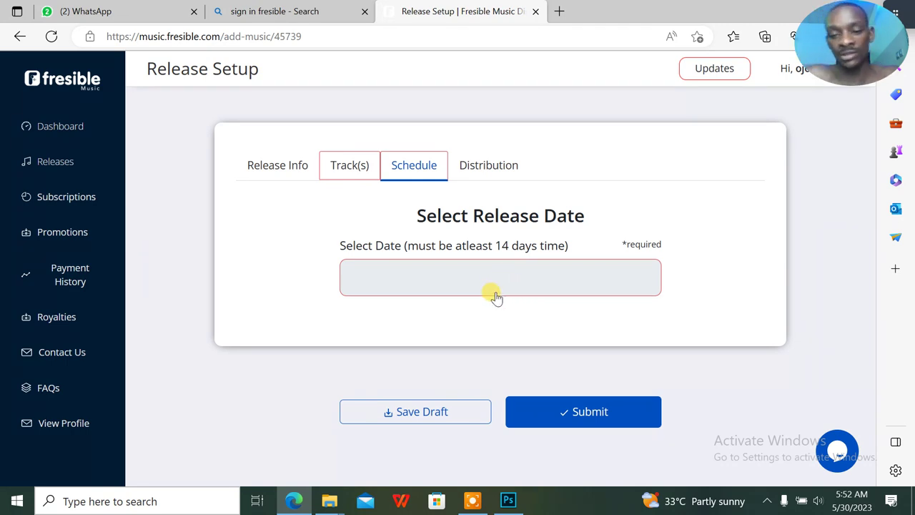
pyautogui.click(513, 288)
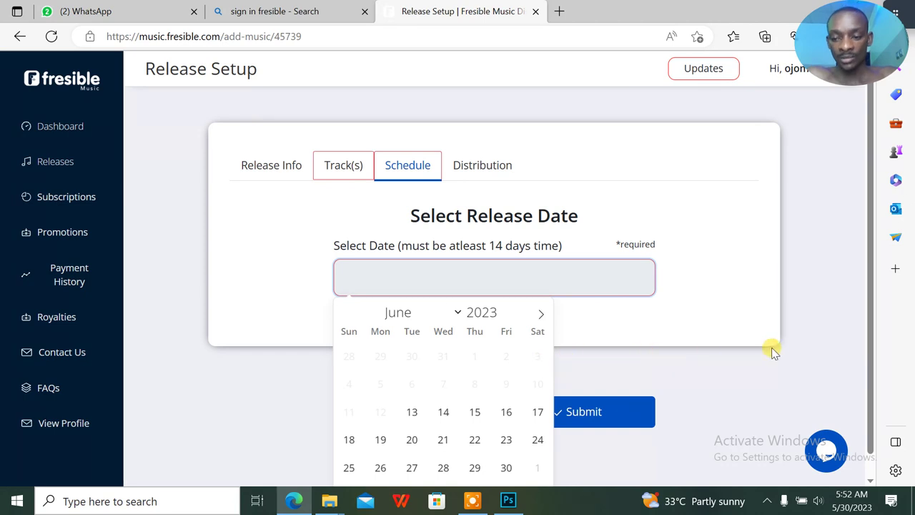
pyautogui.click(870, 362)
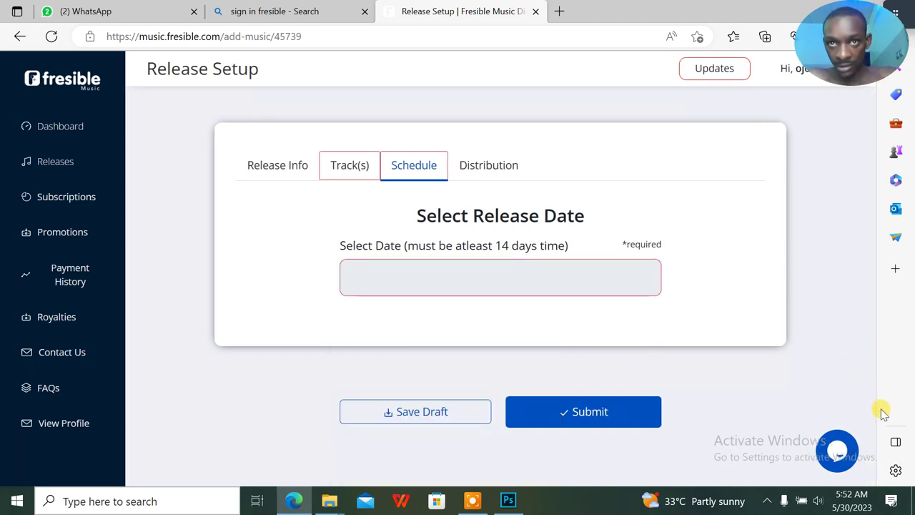
pyautogui.click(557, 277)
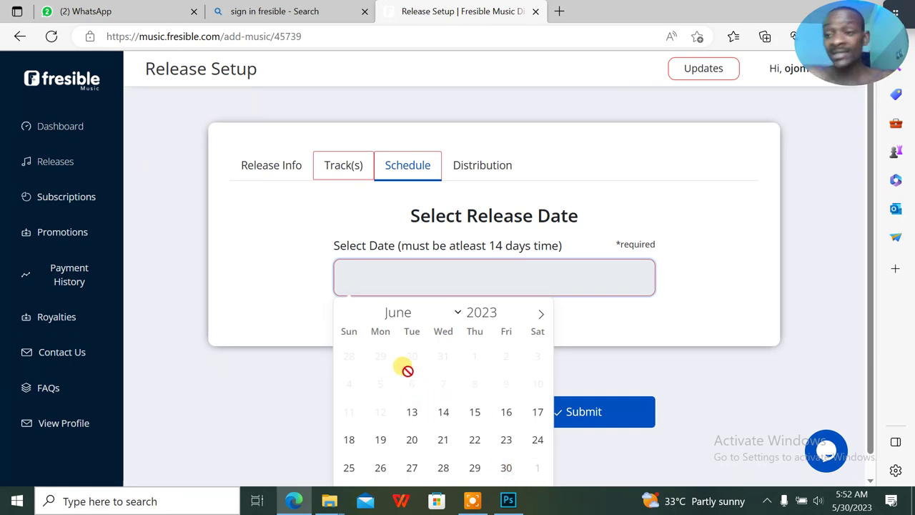
pyautogui.click(411, 413)
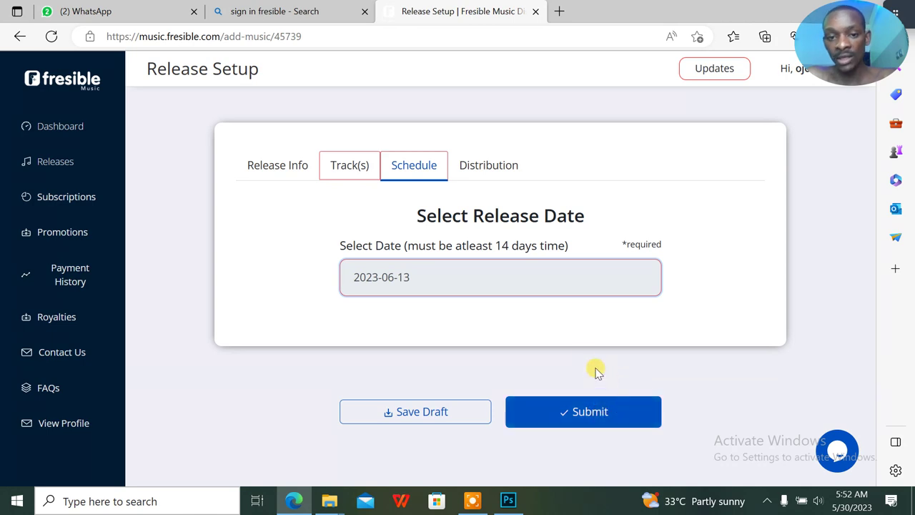
# Submit the Ama ball release for approval and look over its submission details.
pyautogui.click(593, 413)
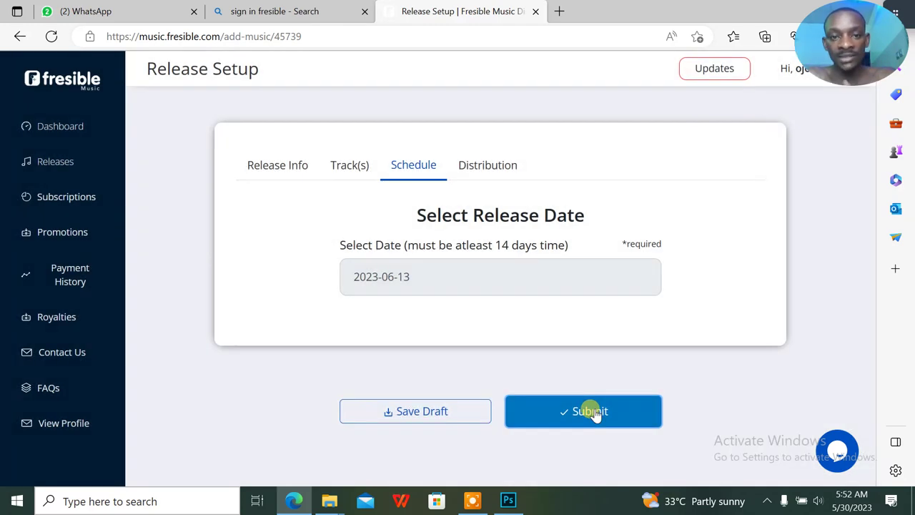
pyautogui.click(593, 413)
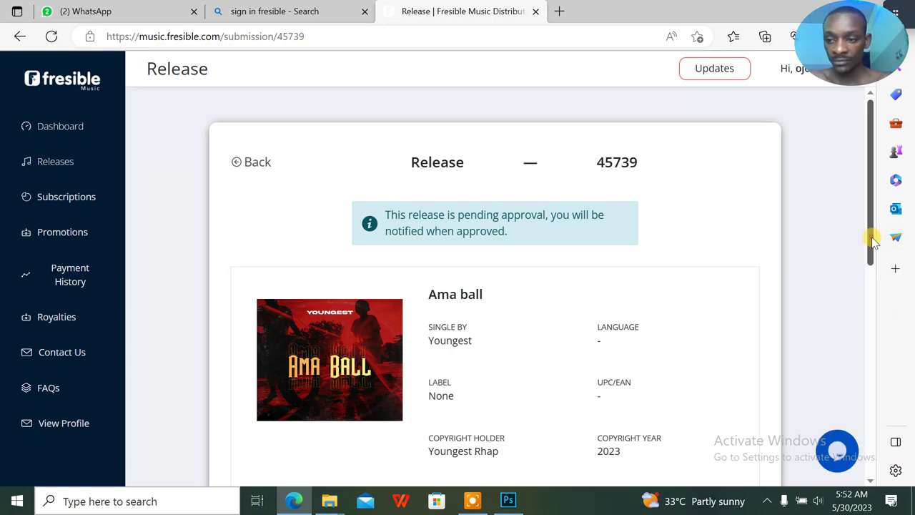
pyautogui.moveTo(874, 237)
pyautogui.mouseDown()
pyautogui.moveTo(896, 414)
pyautogui.moveTo(889, 260)
pyautogui.moveTo(908, 340)
pyautogui.moveTo(871, 356)
pyautogui.moveTo(878, 393)
pyautogui.moveTo(866, 243)
pyautogui.mouseUp()
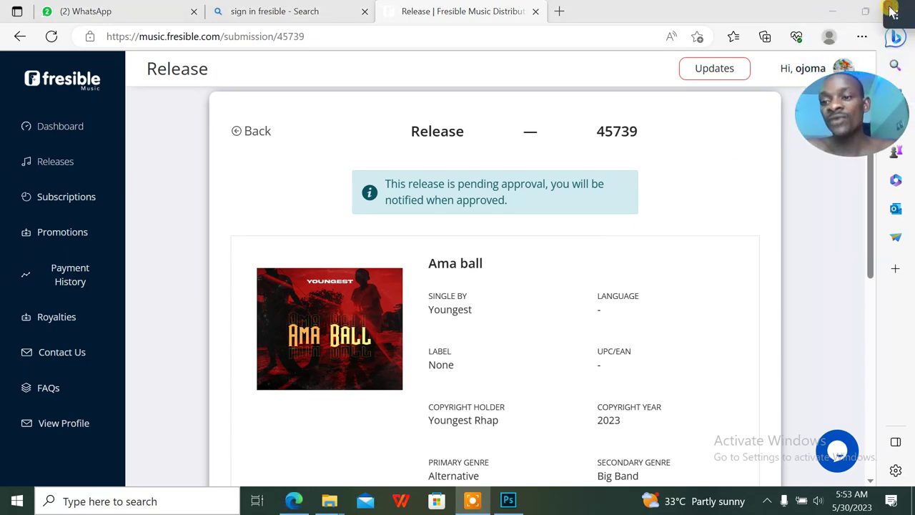
pyautogui.moveTo(890, 5)
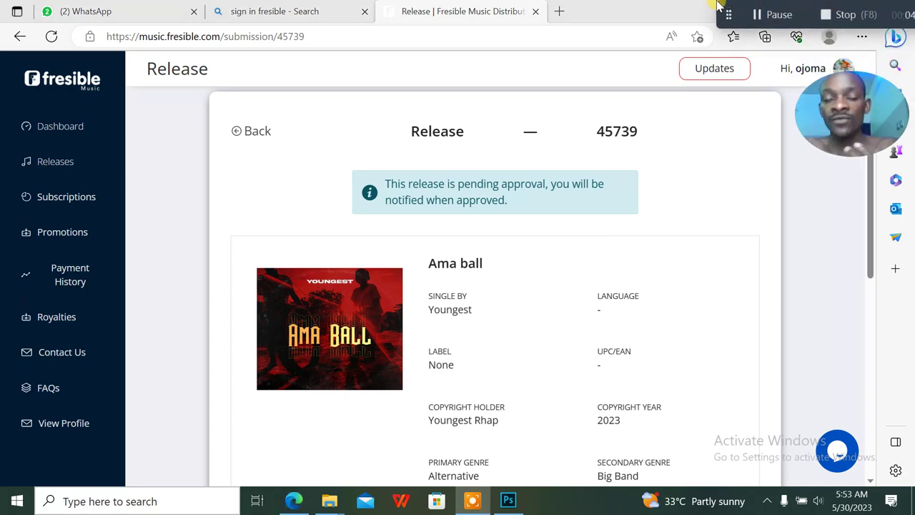